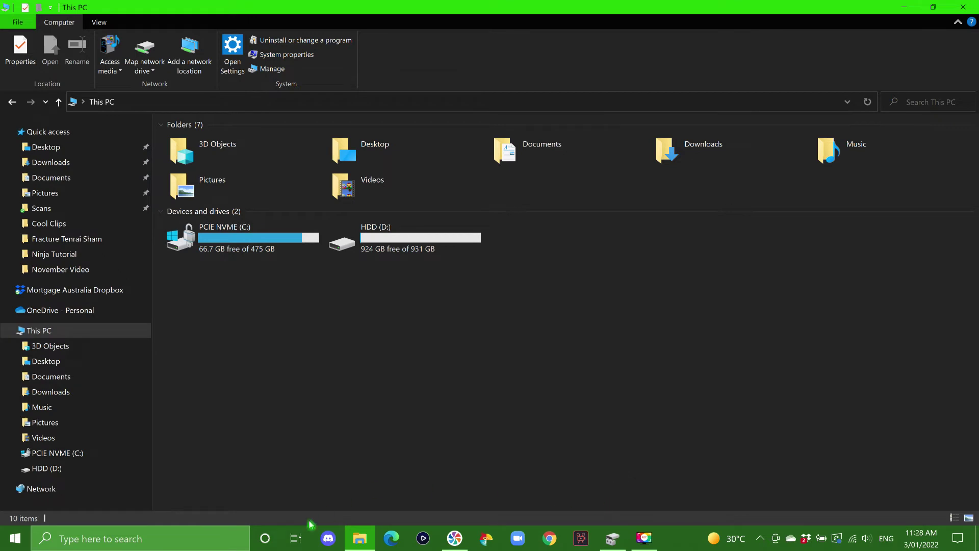
Open Disk Management from Start search and select Disk 3's 4657.51 GB unallocated space
click(174, 547)
text(disk)
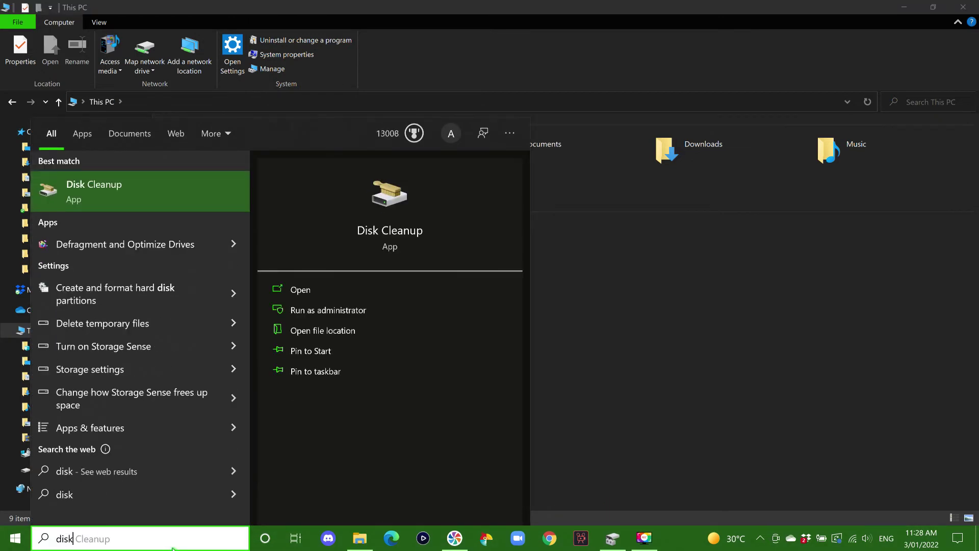
text( a)
key(BackSpace)
text(mana)
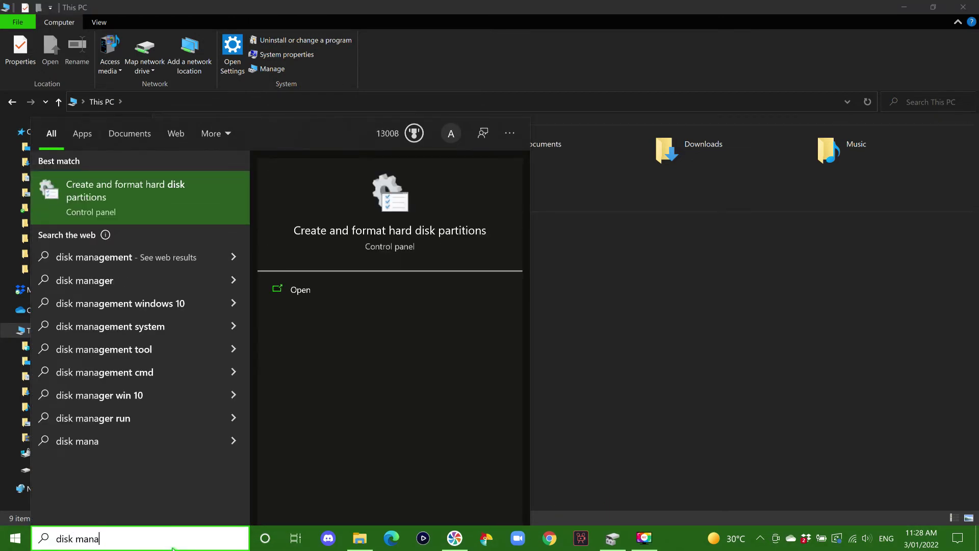
click(180, 212)
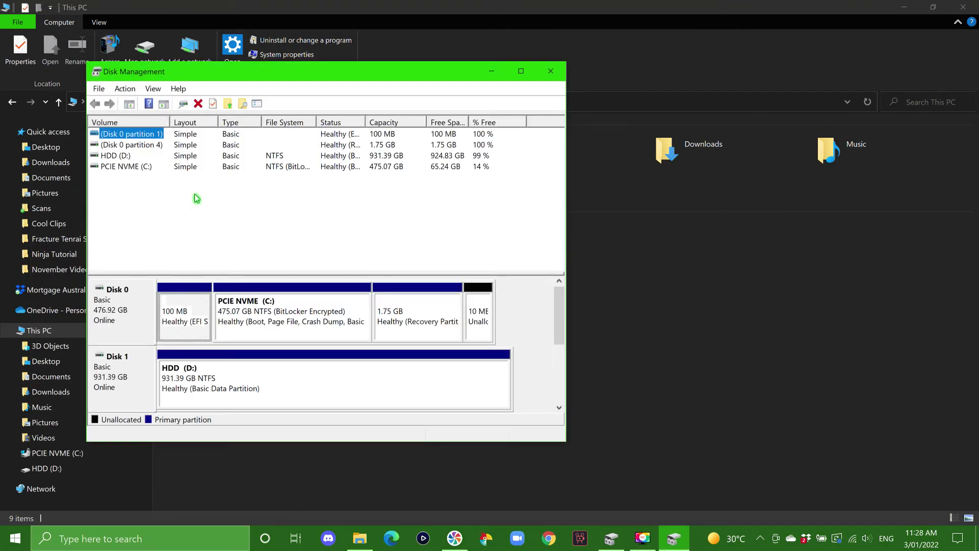
drag(558, 301, 539, 384)
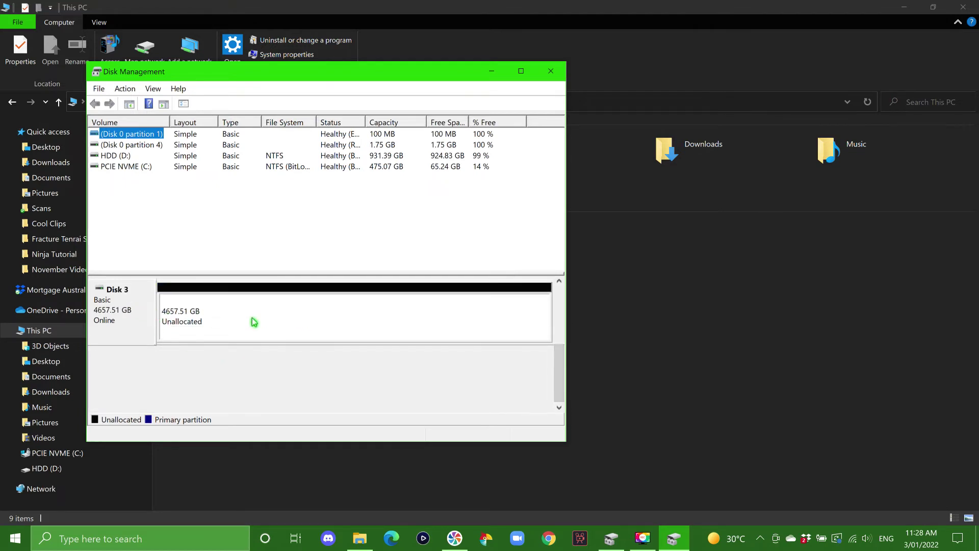
click(279, 312)
Start a New Simple Volume on Disk 3's unallocated space using the full disk size
right_click(230, 313)
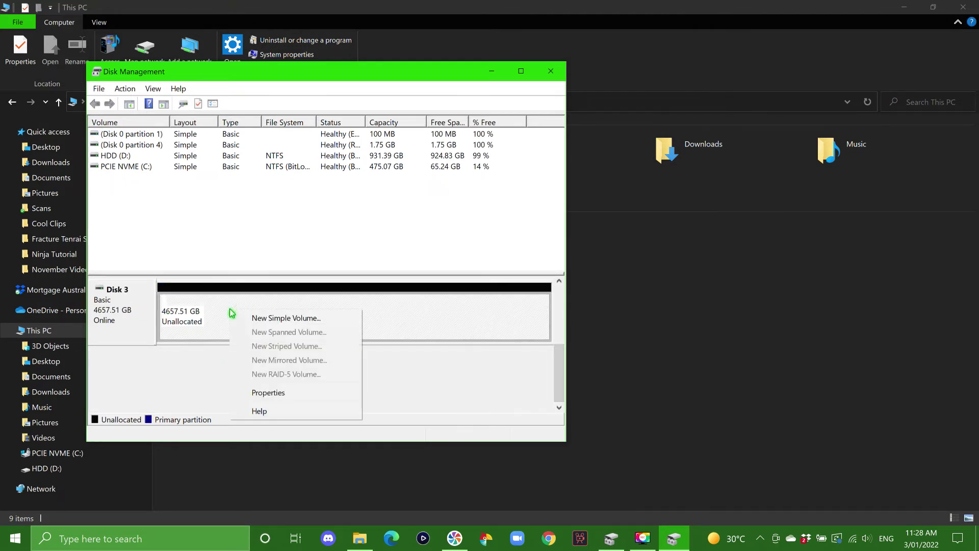
click(262, 317)
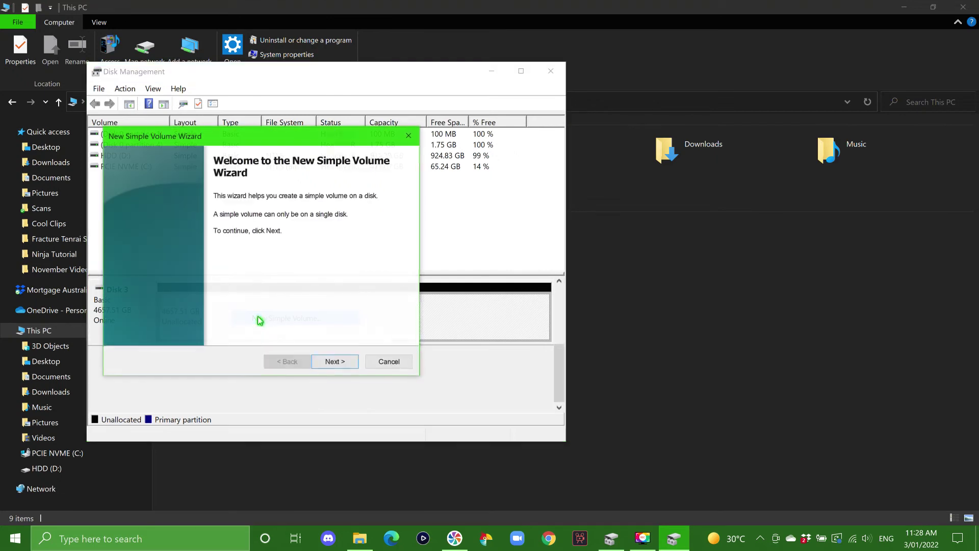
click(337, 362)
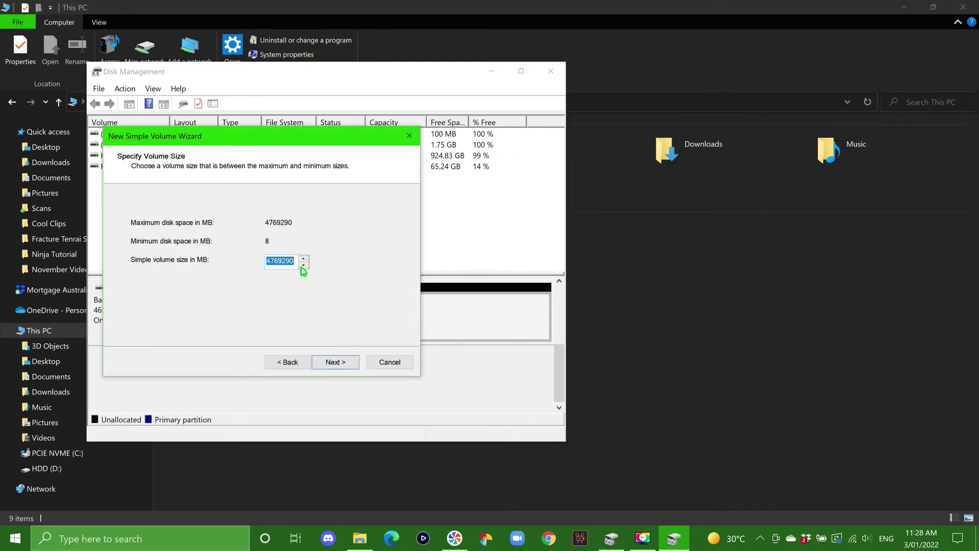
click(329, 364)
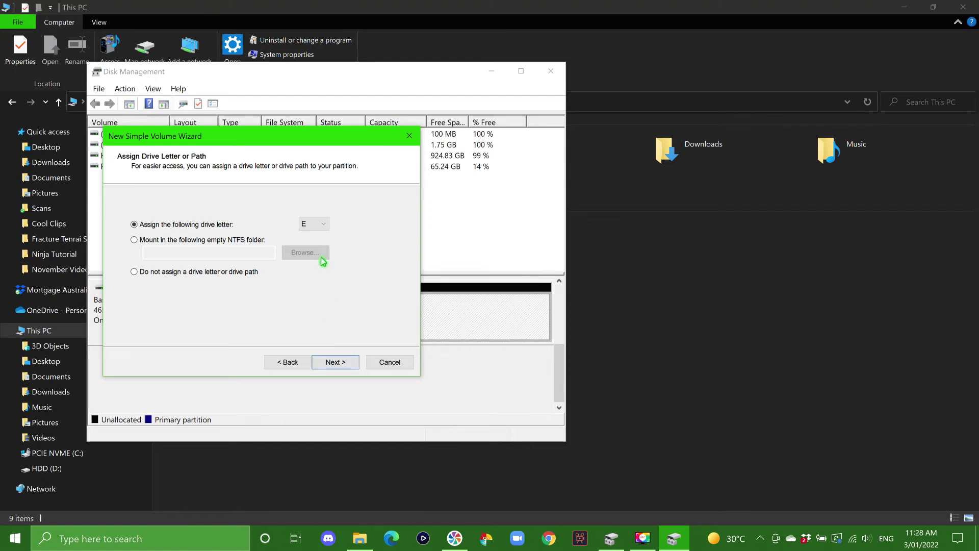
Assign drive letter S and choose NTFS quick format with volume label 'Seagate 117'
click(314, 224)
click(312, 371)
click(346, 363)
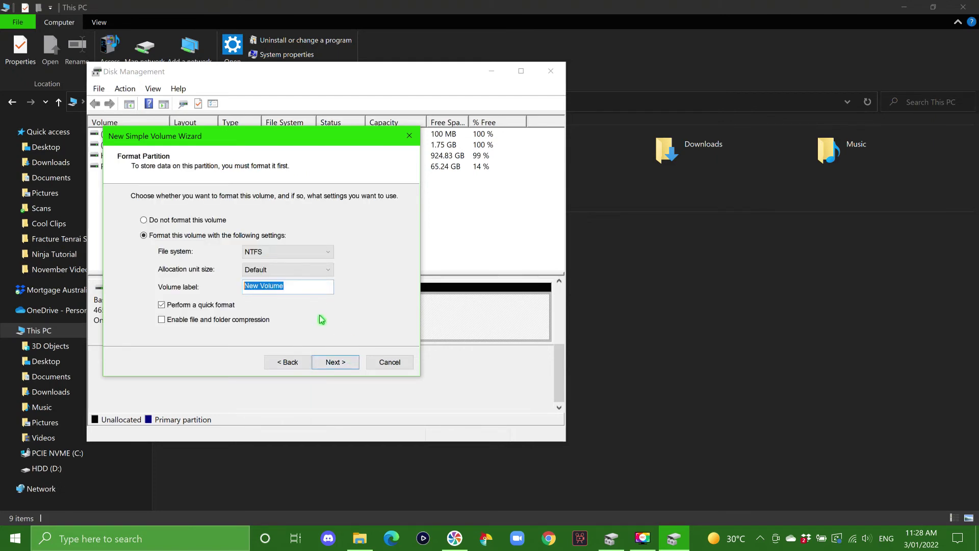
text(Seagate )
text(117)
click(345, 364)
Finish creating the volume, then confirm Seagate 117 as the Xbox capture location
click(337, 363)
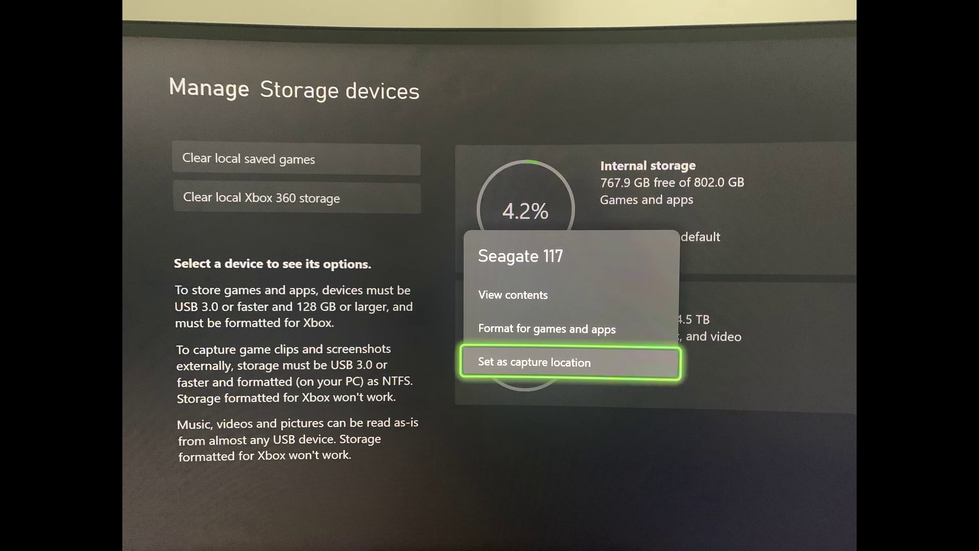
key(Return)
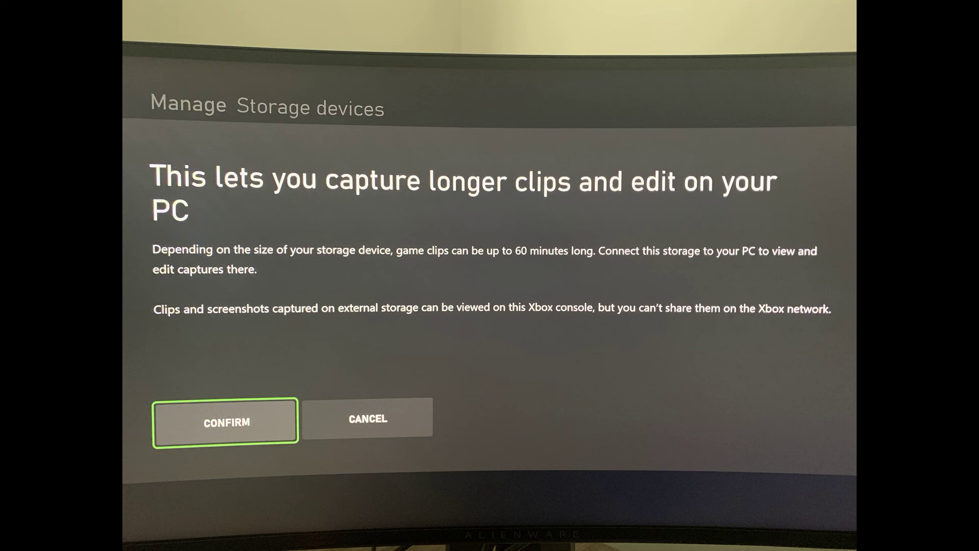
key(Return)
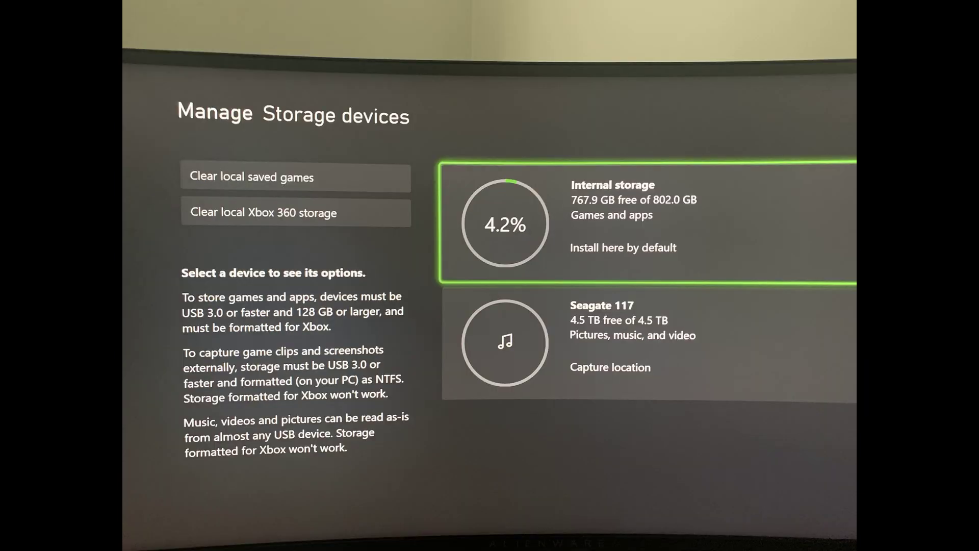